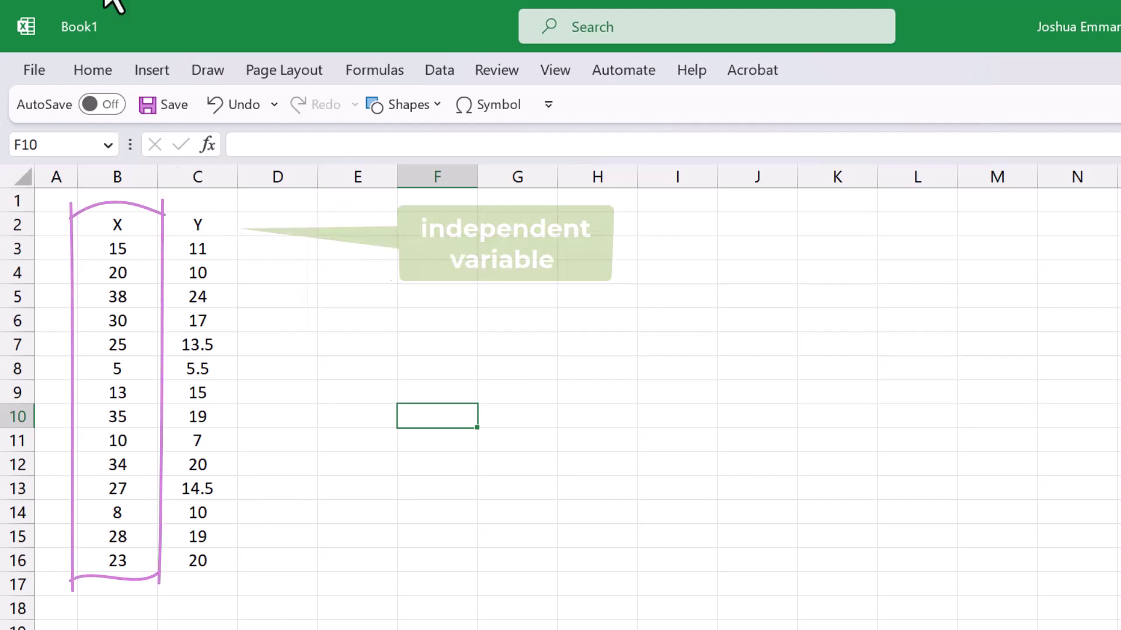
Select the X and Y columns with their headers, B2:C16.
drag(116, 224, 191, 559)
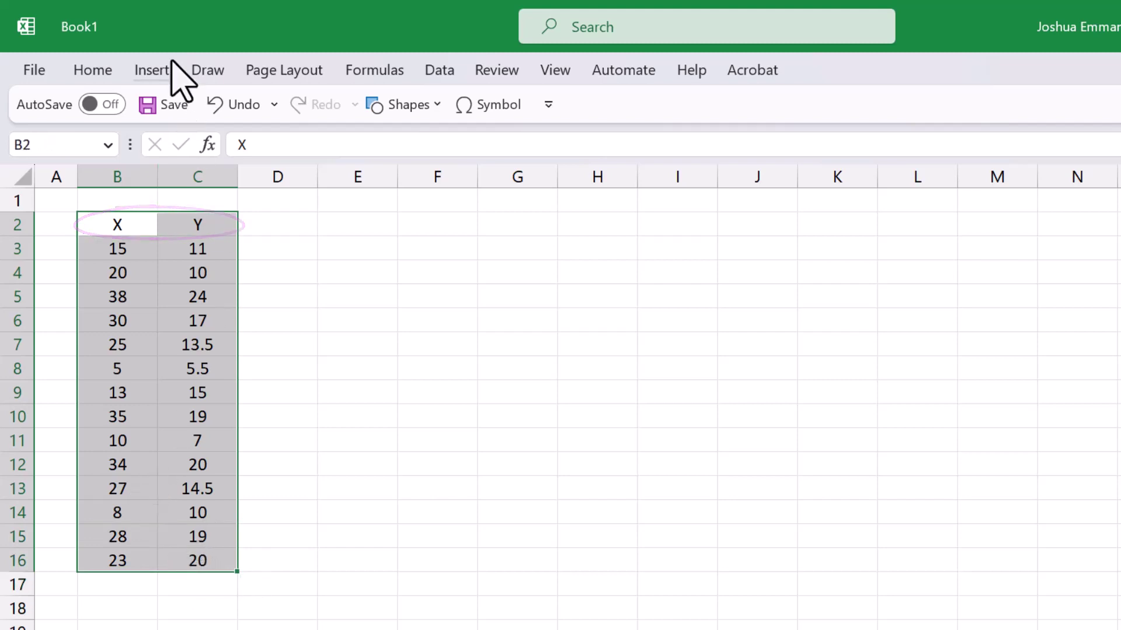
Insert a plain scatter chart of the 14 X–Y points and move it up beside the data.
click(154, 68)
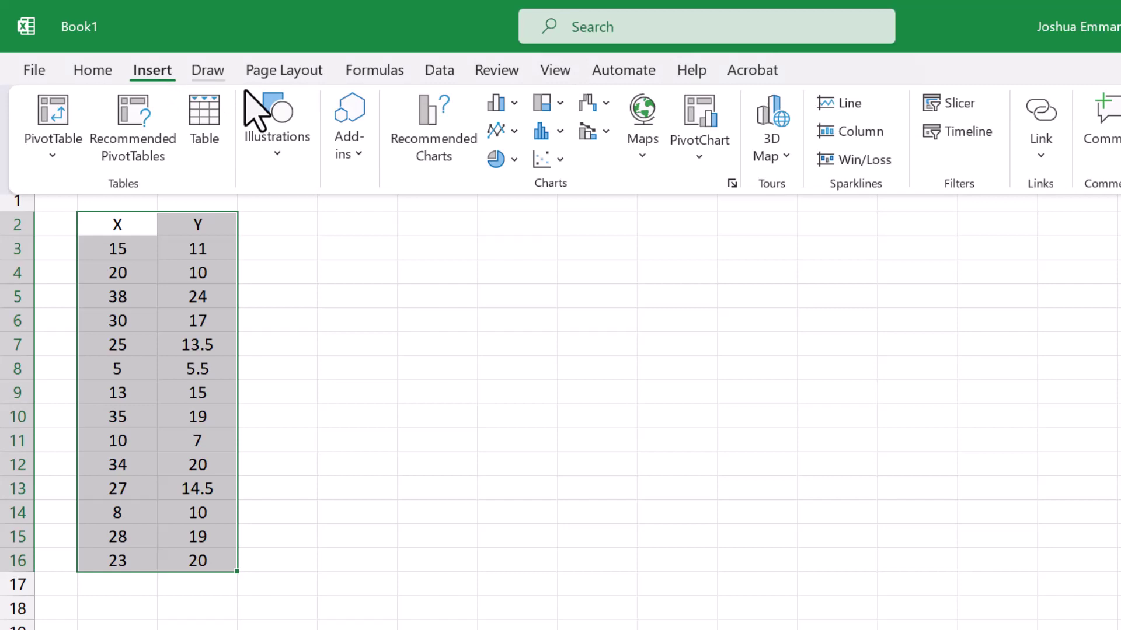
click(559, 161)
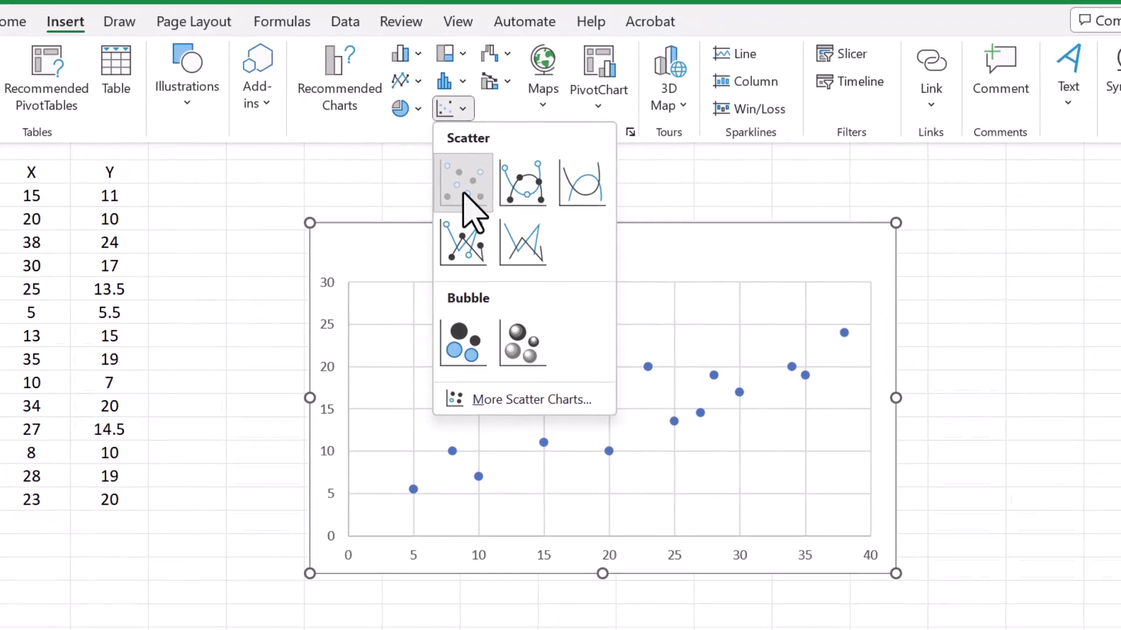
click(559, 236)
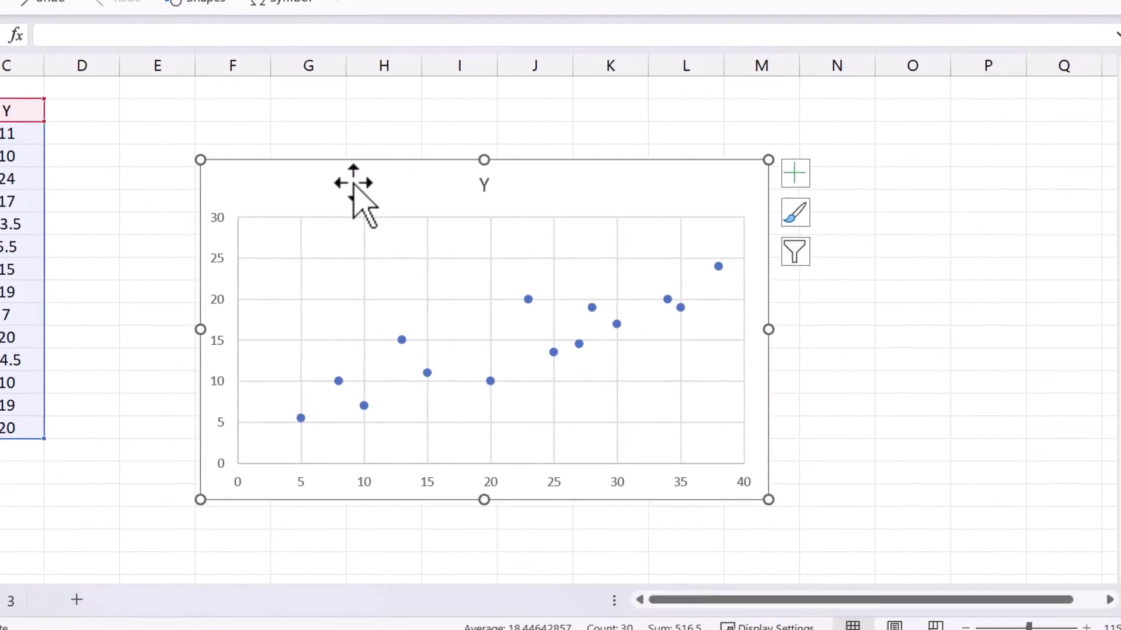
drag(389, 199, 362, 142)
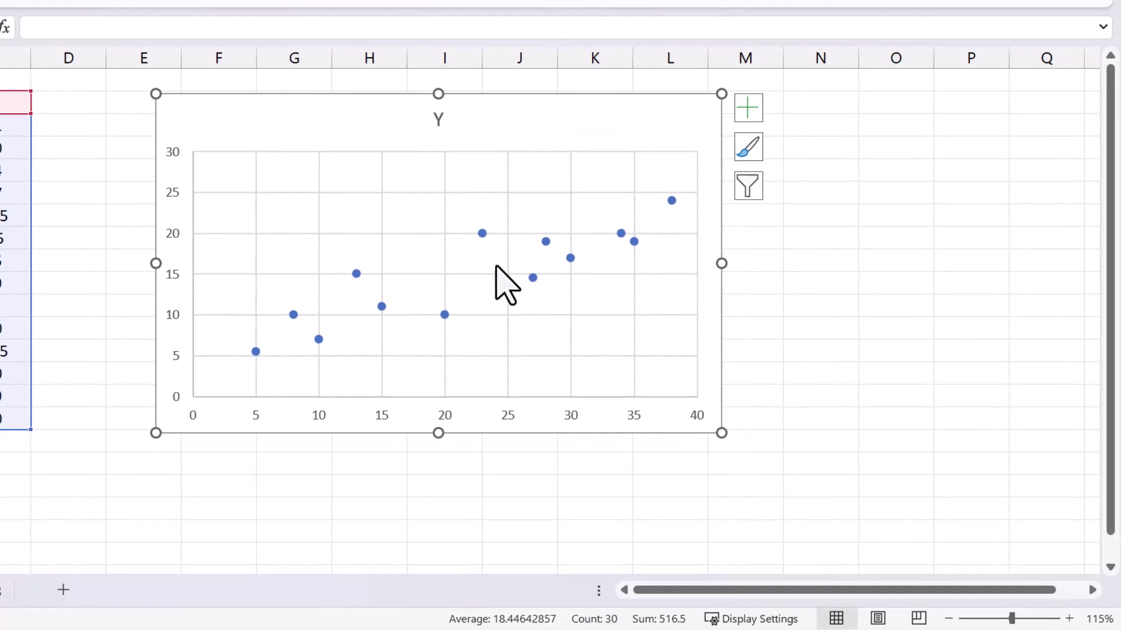
Add a linear trendline displaying y = 0.4504x + 4.673 and R² = 0.7661.
right_click(481, 235)
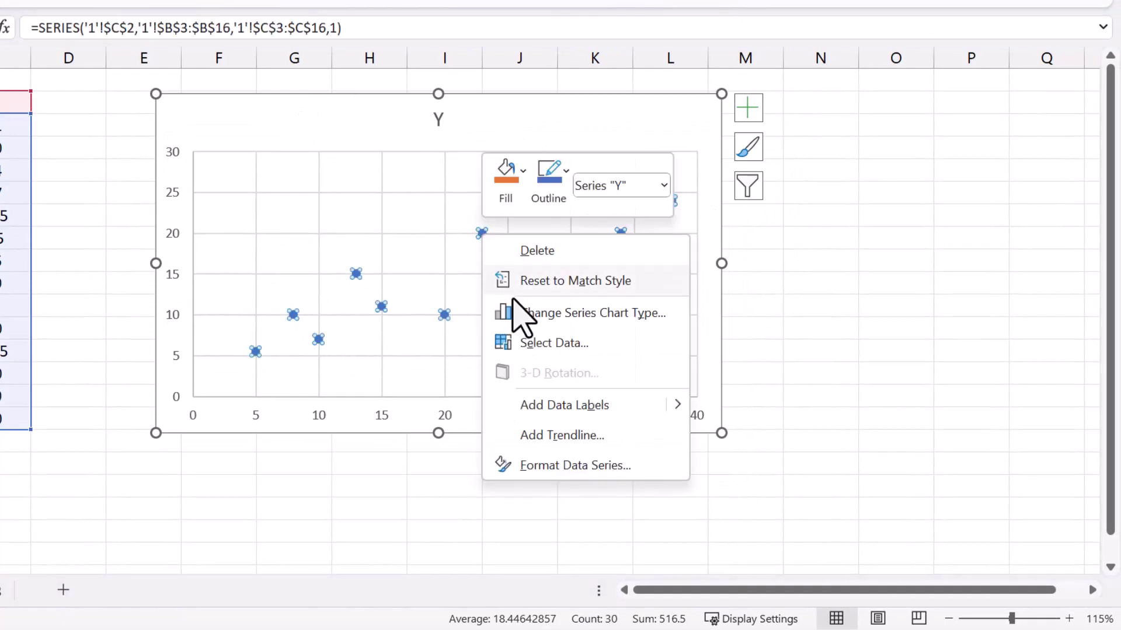
click(564, 436)
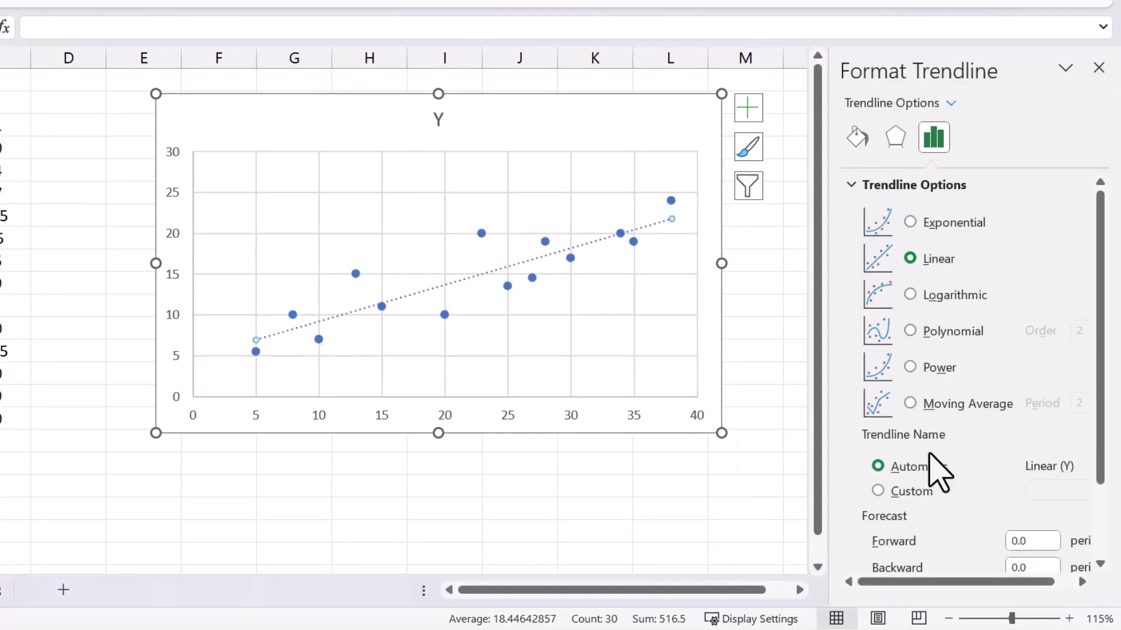
scroll(957, 514, down, 3)
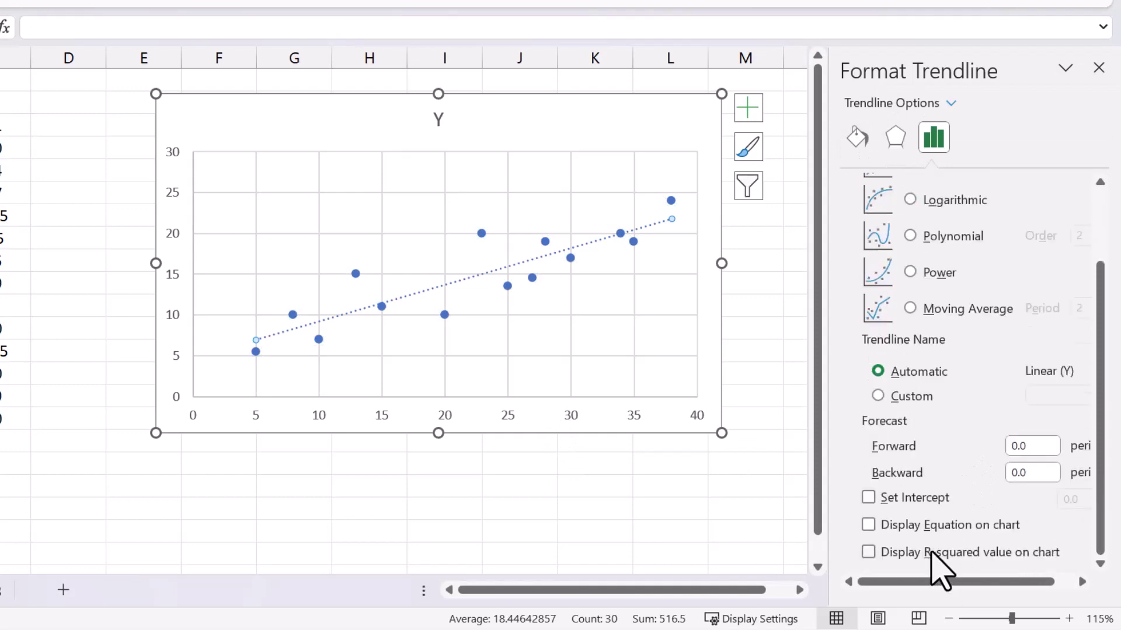
click(896, 528)
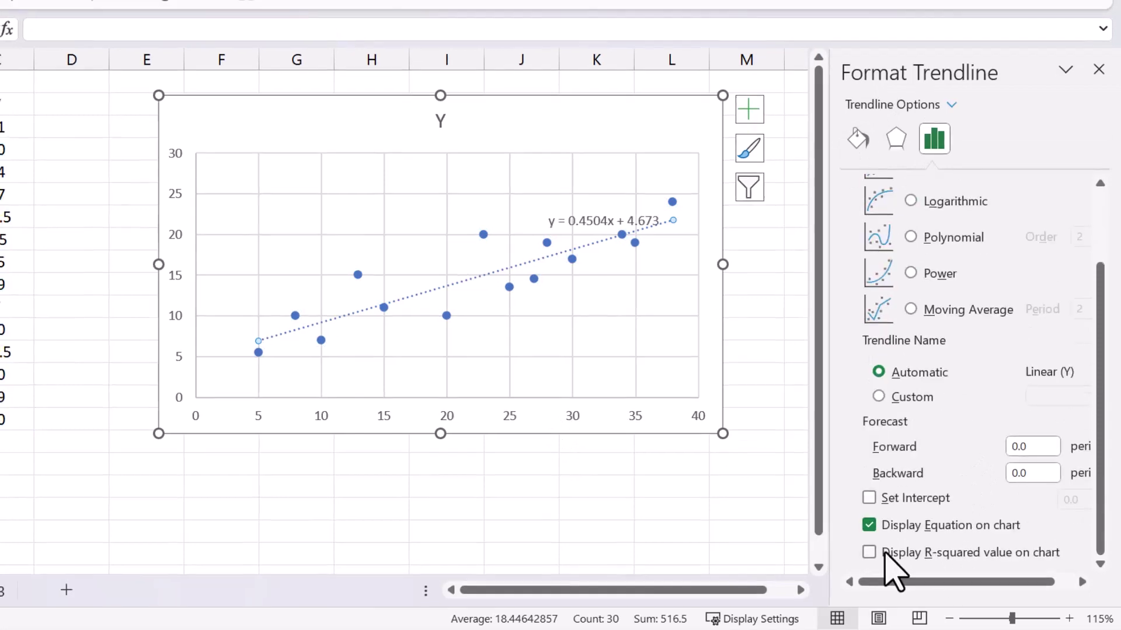
click(888, 554)
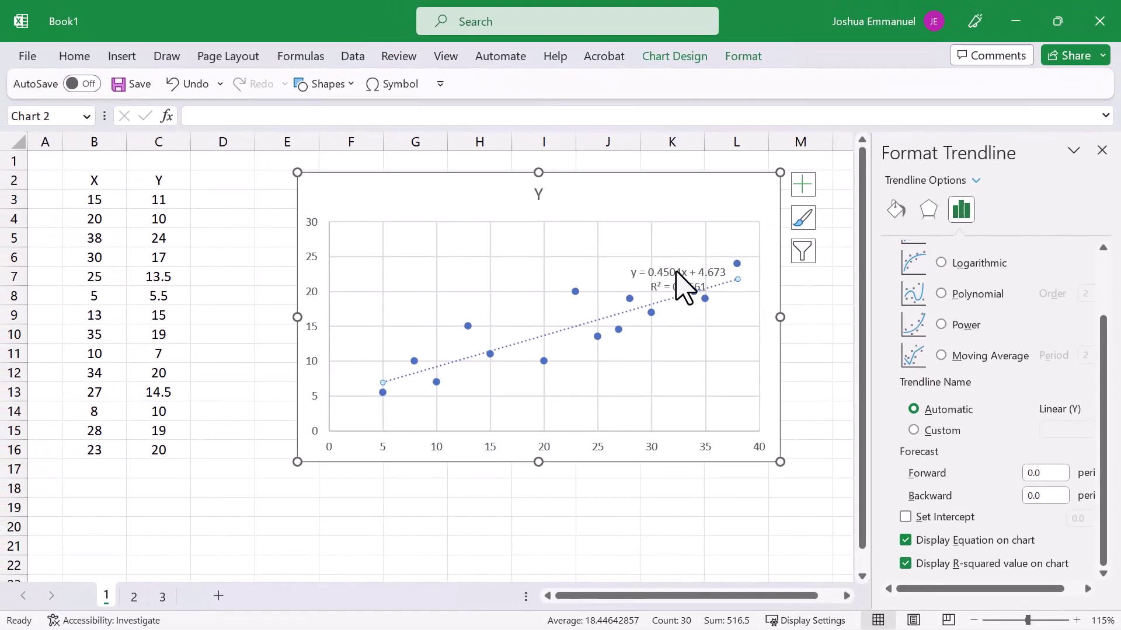
Move the equation label to the chart's top-right and enlarge its font to size 11.
drag(683, 286, 706, 199)
click(74, 56)
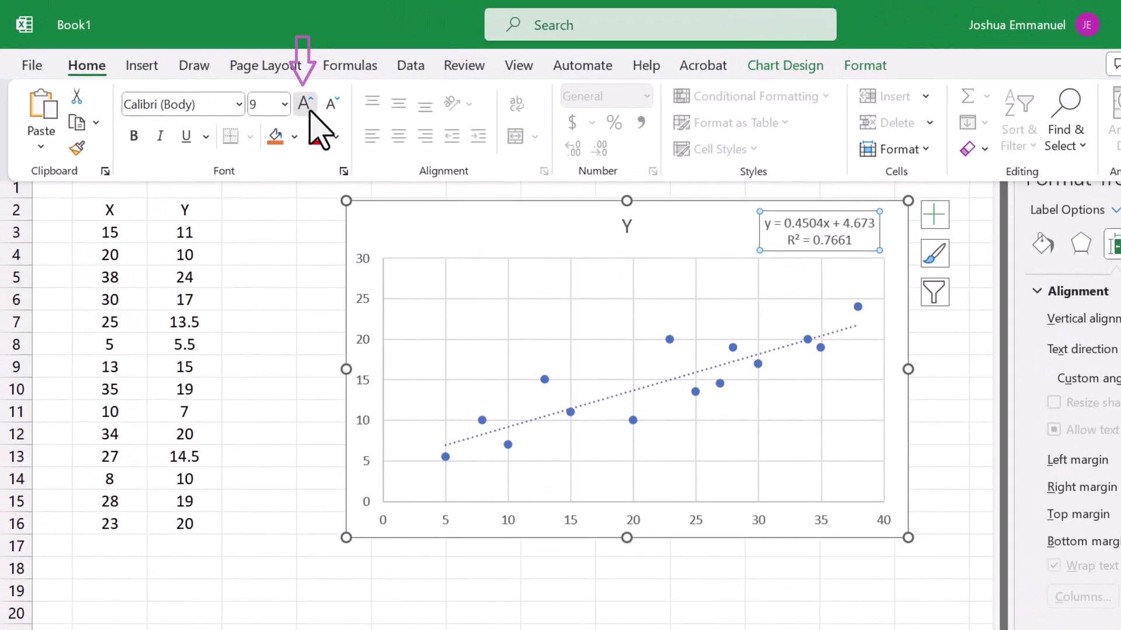
click(304, 104)
click(305, 105)
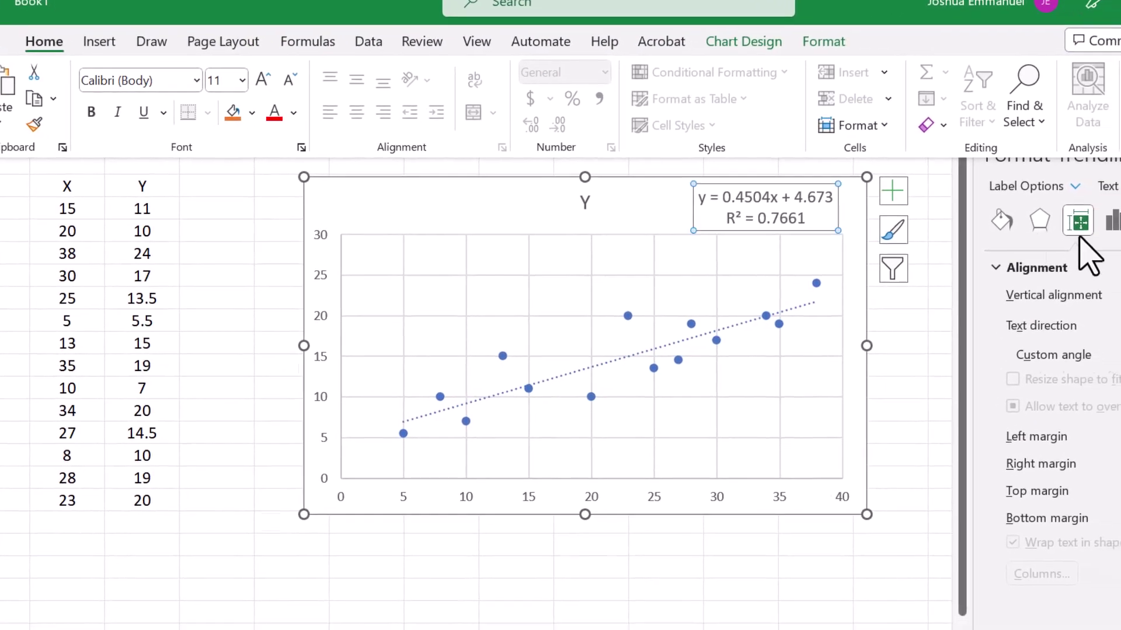
Add axis titles X and Y, and begin retitling the chart 'Scatterplot'.
click(758, 117)
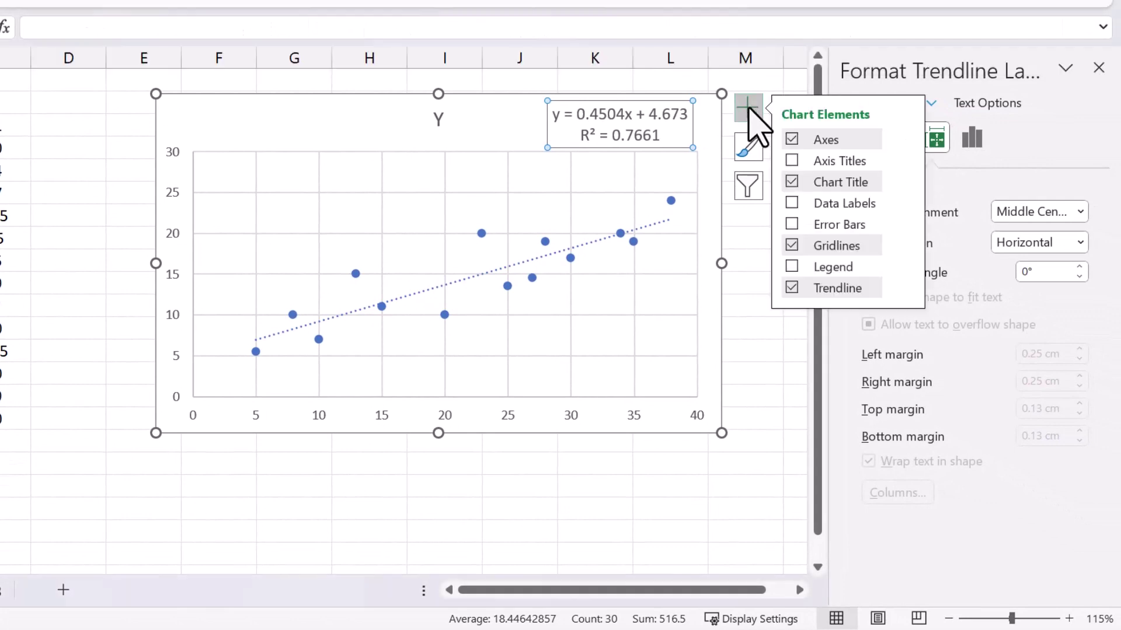
click(792, 162)
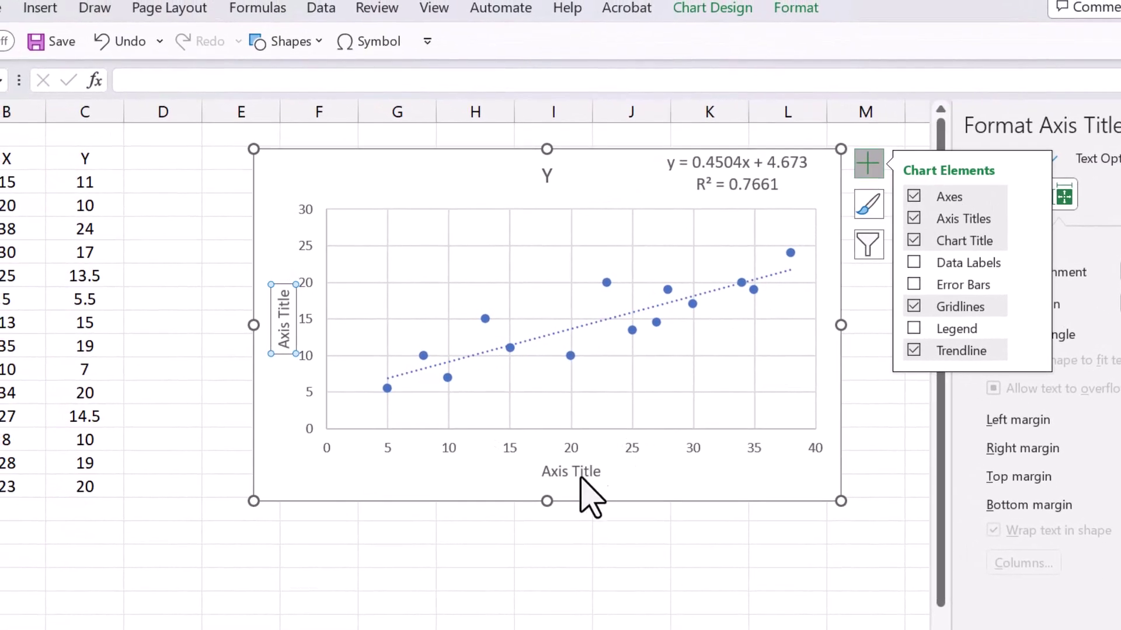
click(580, 474)
text(X)
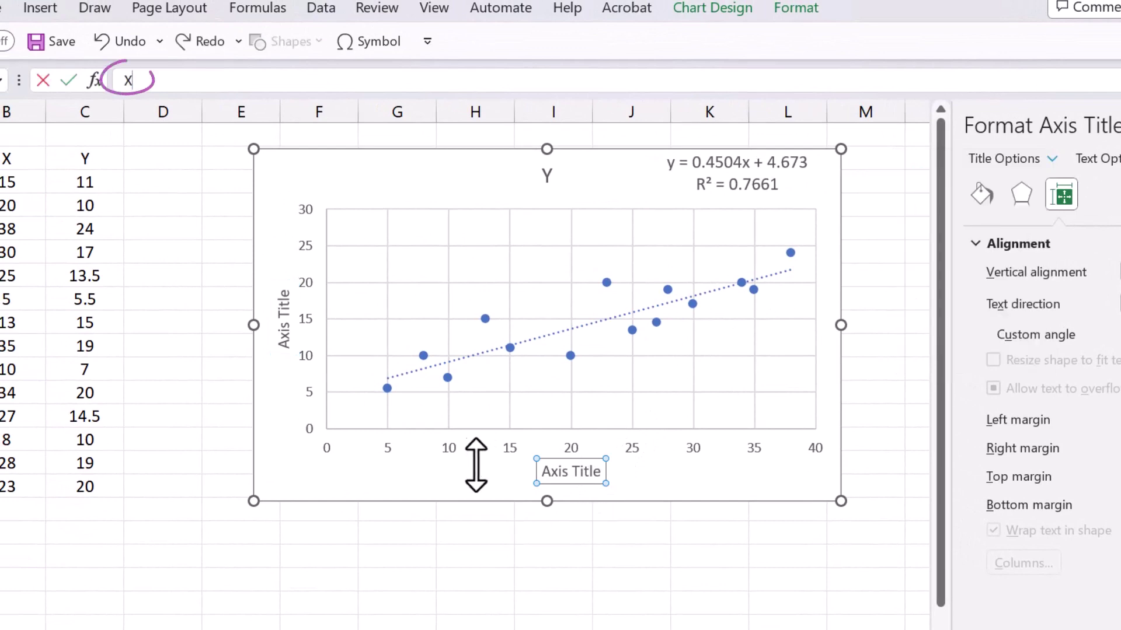
click(285, 339)
text(Y)
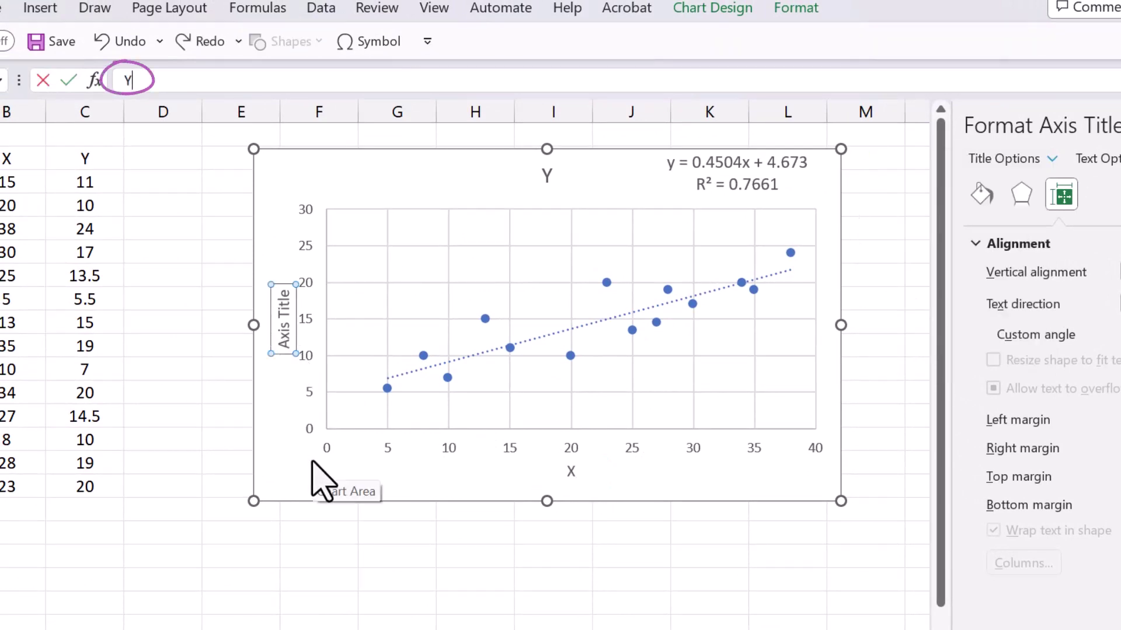
click(549, 178)
text(SCatterplot)
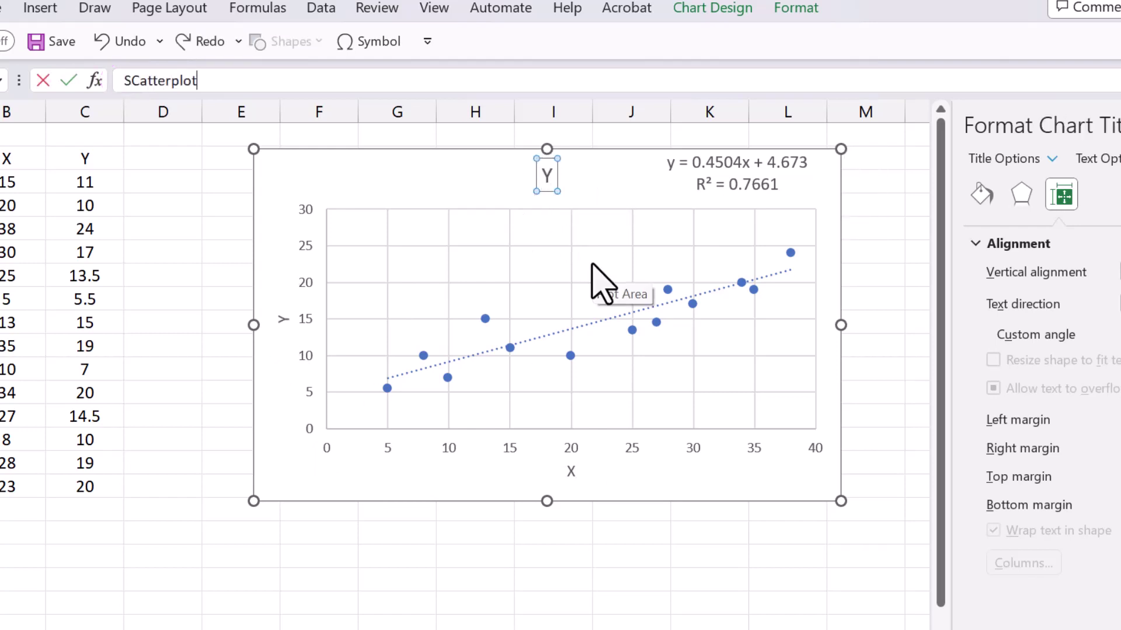
click(336, 172)
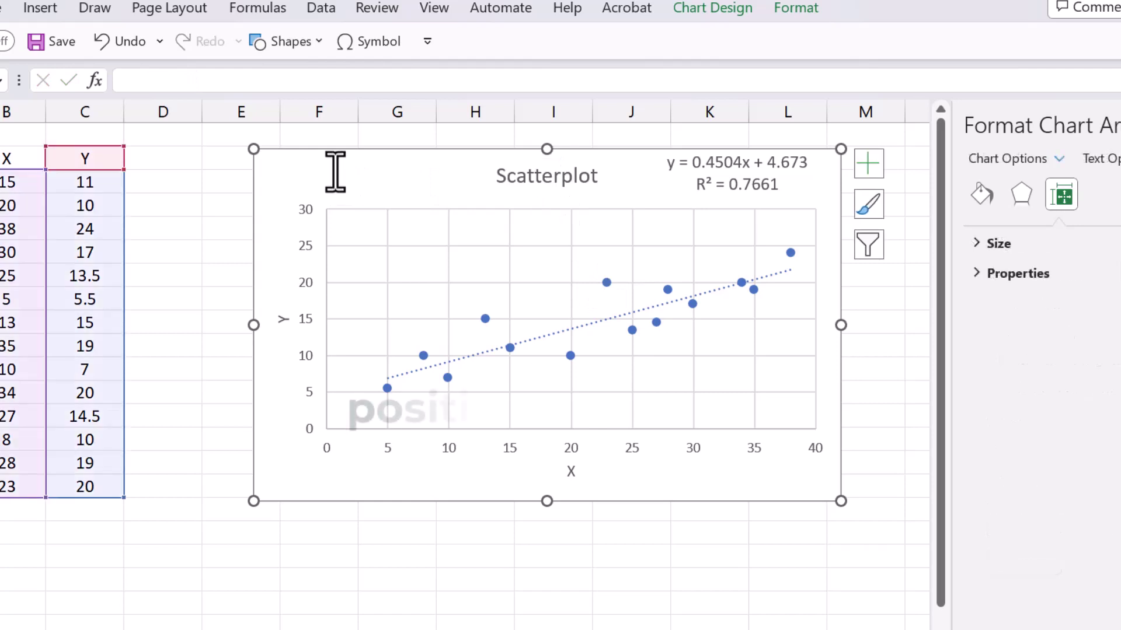
click(902, 485)
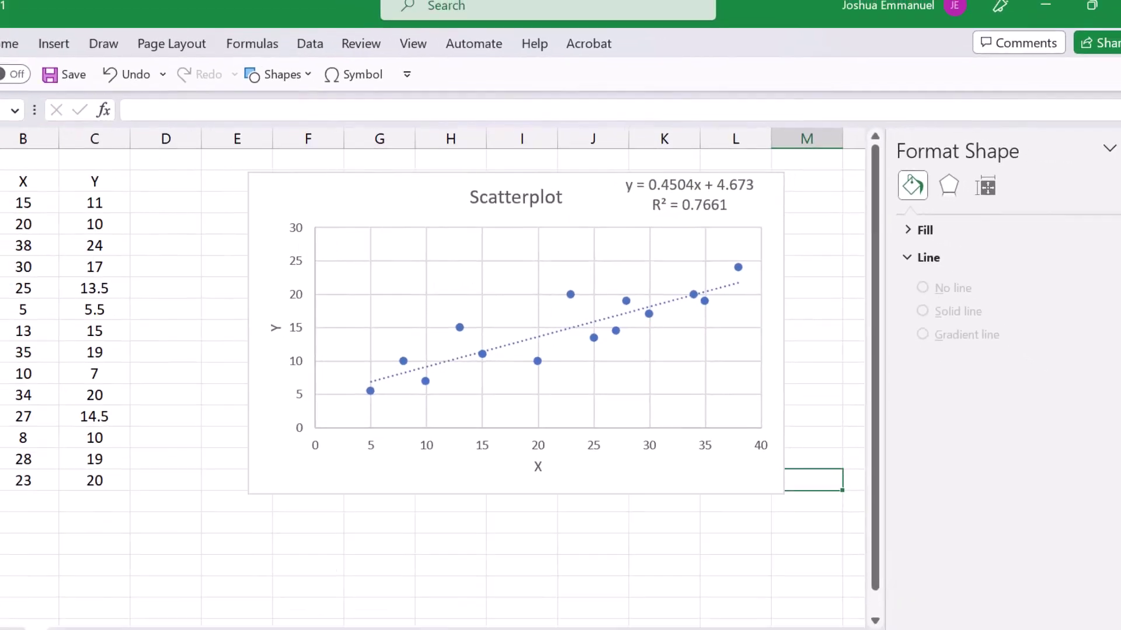
On sheet 2, select the X and Y data and insert a plain scatter chart.
click(134, 596)
drag(92, 201, 155, 448)
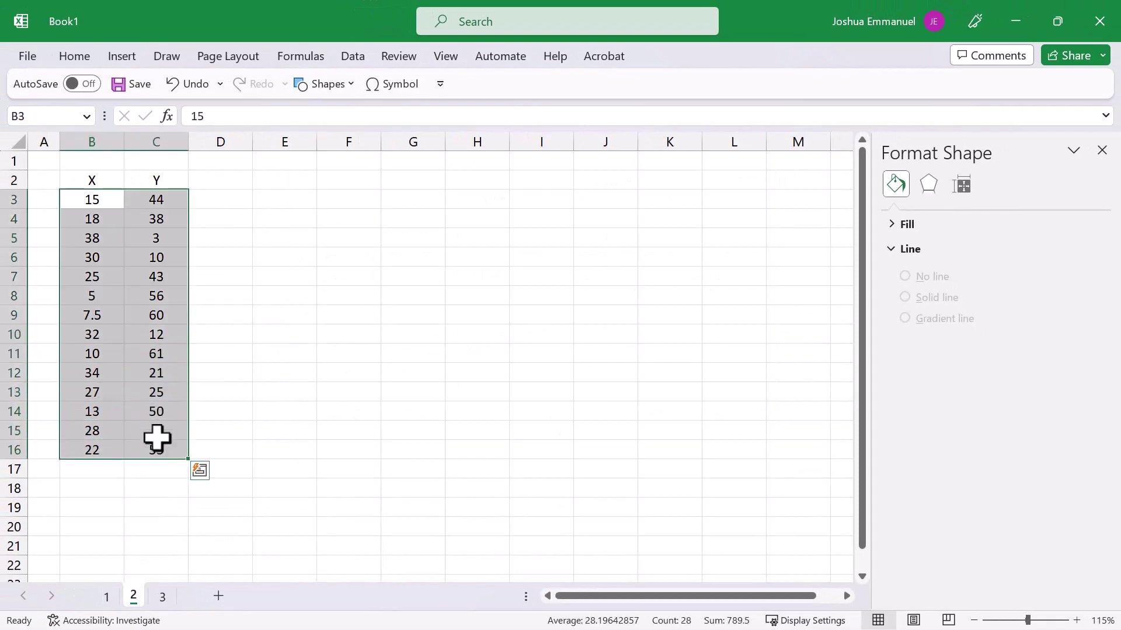
click(119, 56)
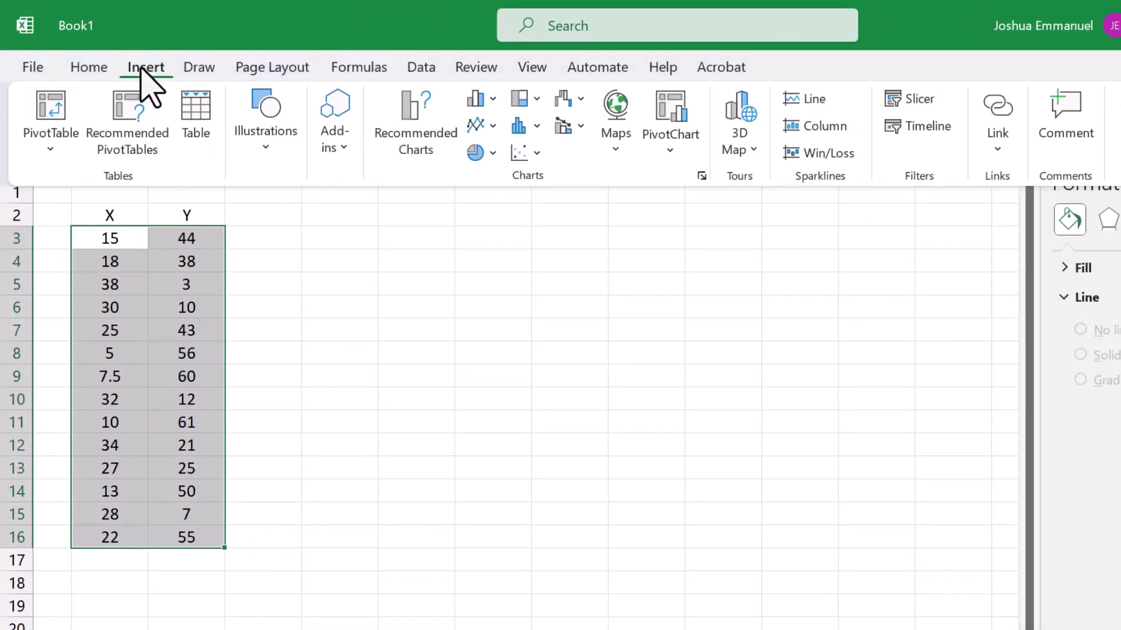
click(525, 153)
click(537, 225)
Add a linear trendline labelled y = -1.7905x + 73.586 and R² = 0.7893, moving the label up.
right_click(434, 297)
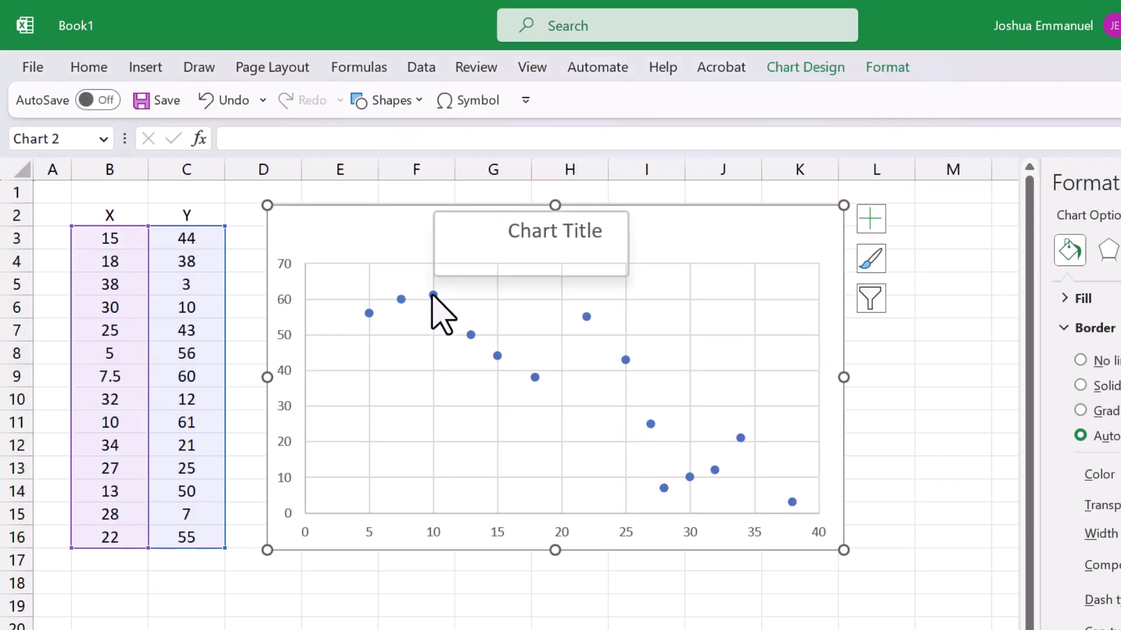
click(513, 499)
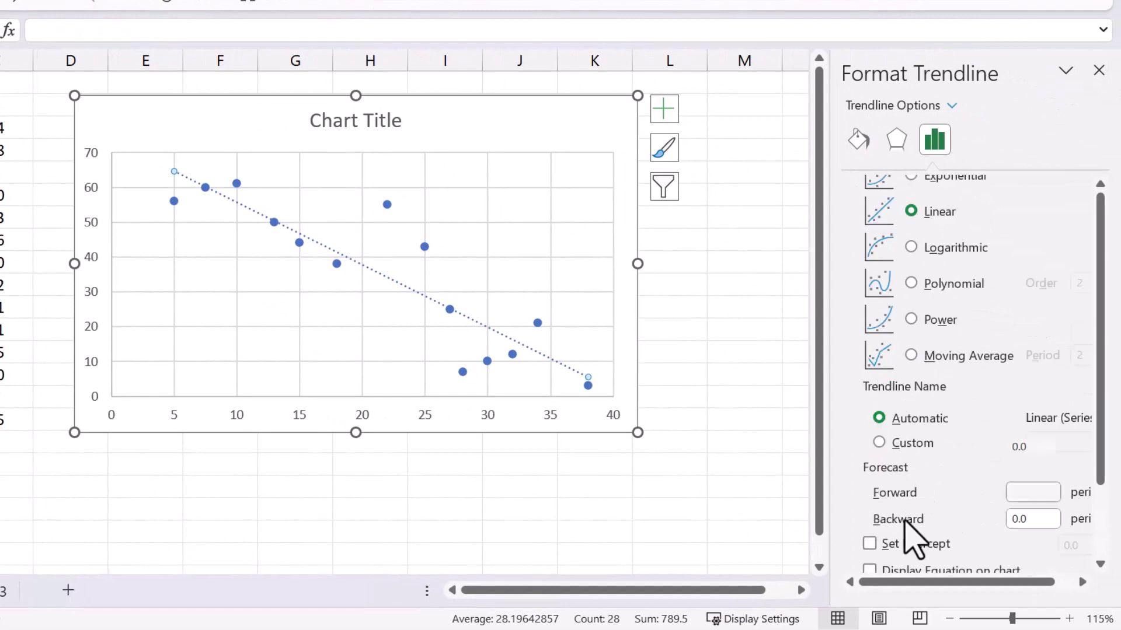
scroll(910, 539, down, 2)
click(871, 526)
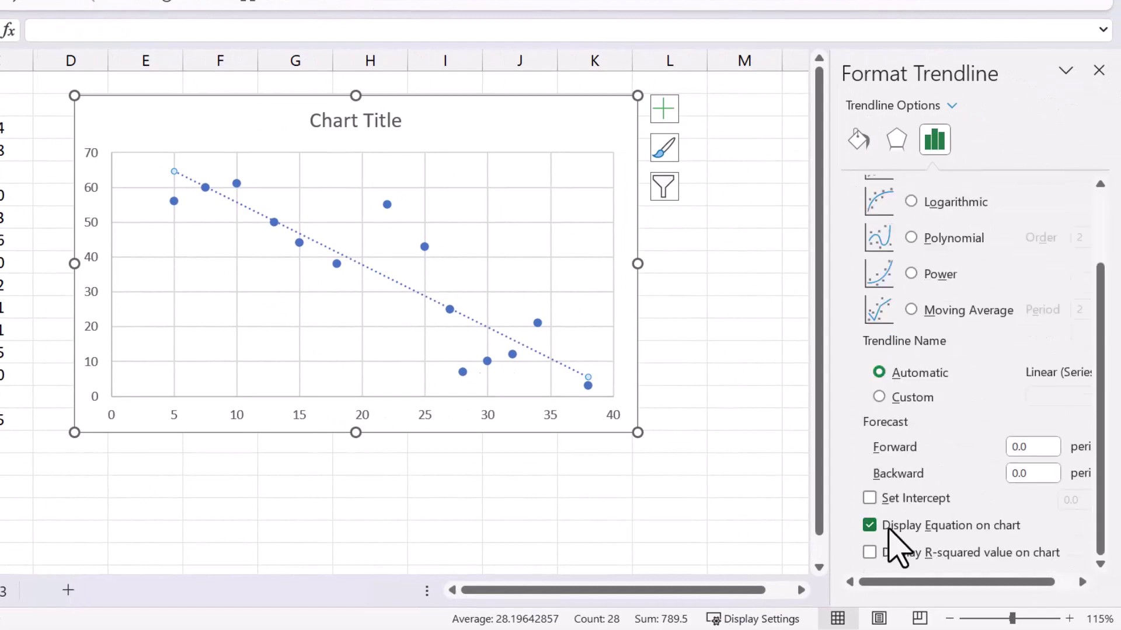
click(869, 553)
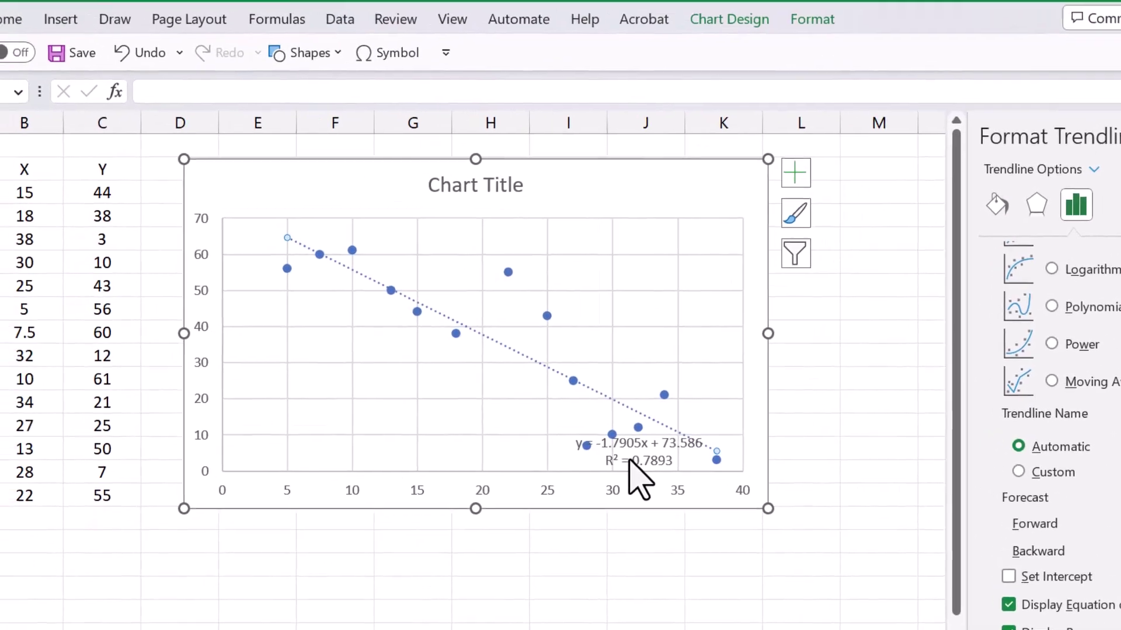
drag(510, 401, 522, 167)
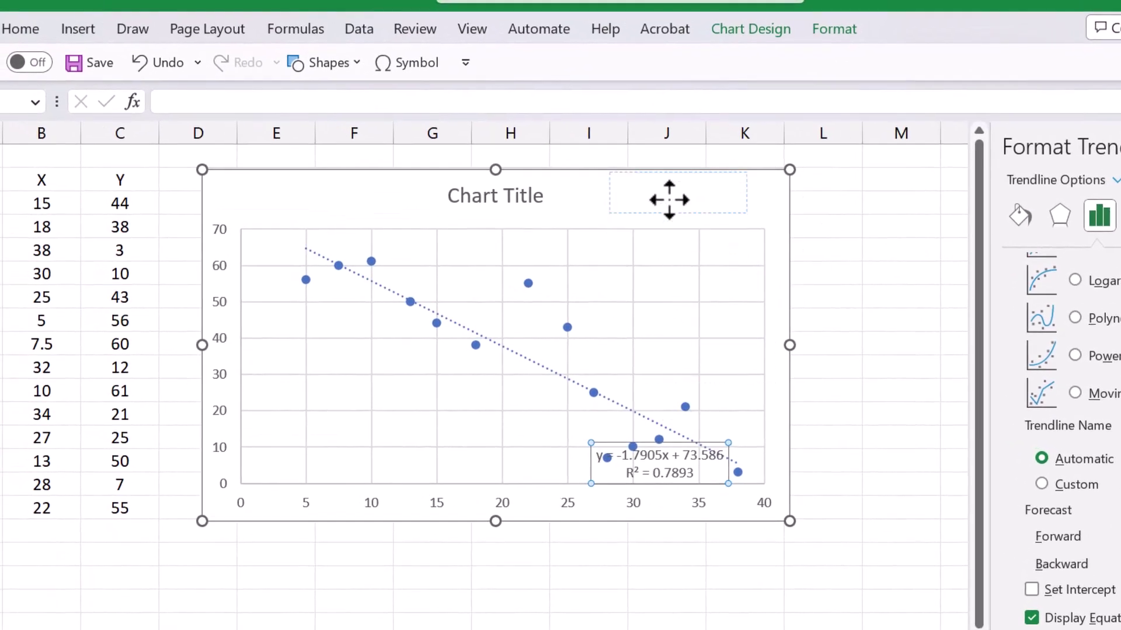
Settle the equation label at the chart's top right and increase its font size three steps.
drag(669, 200, 663, 200)
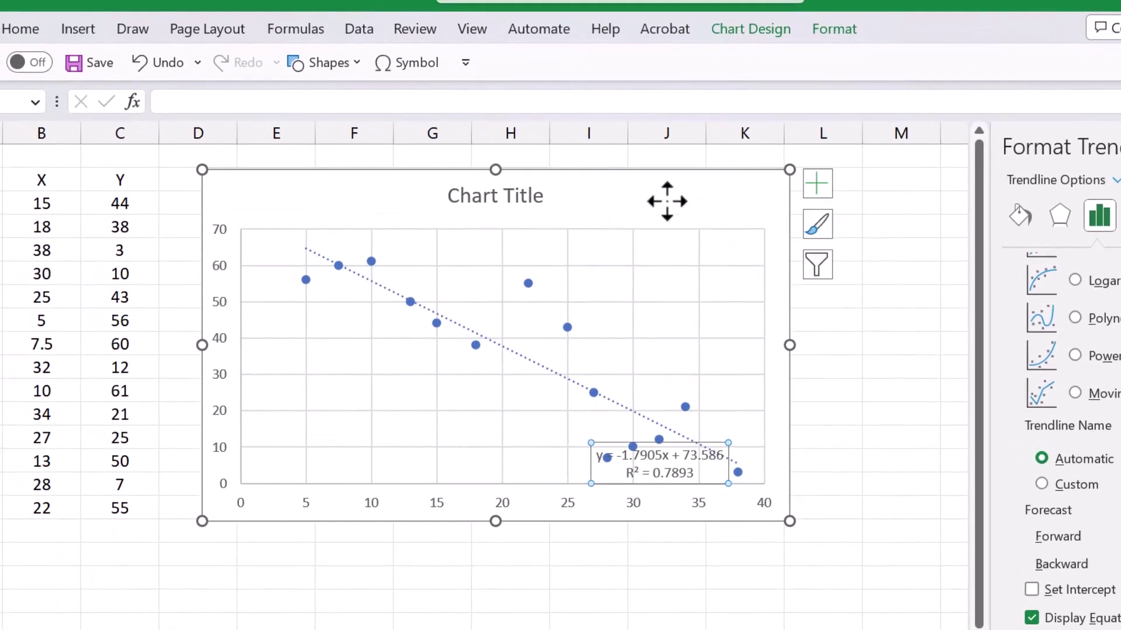
click(16, 32)
click(257, 64)
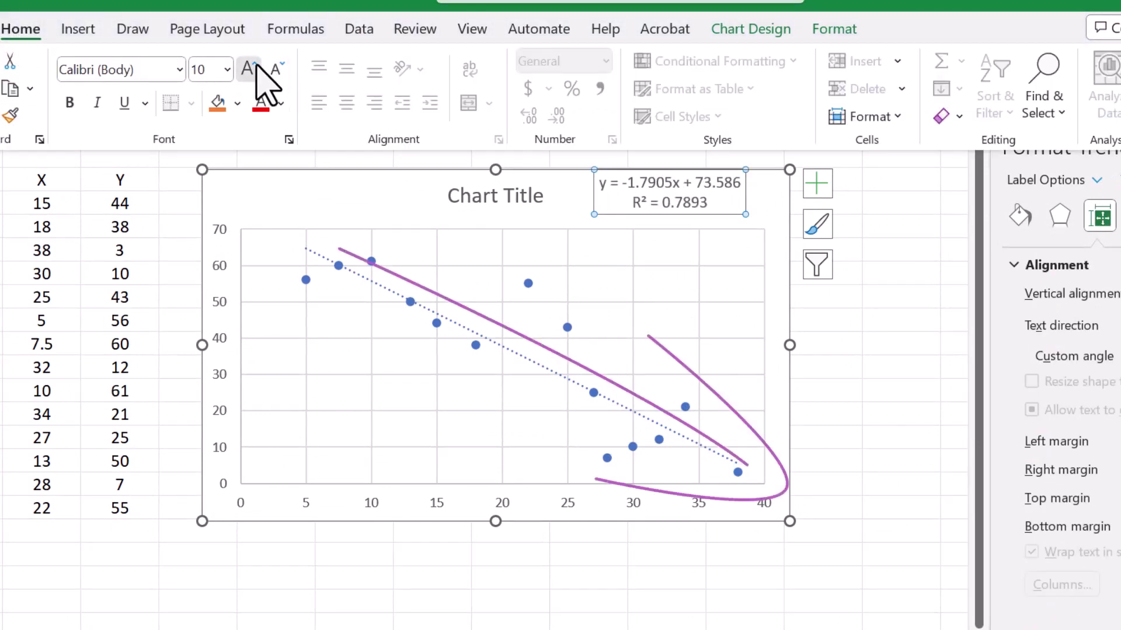
click(258, 64)
click(257, 64)
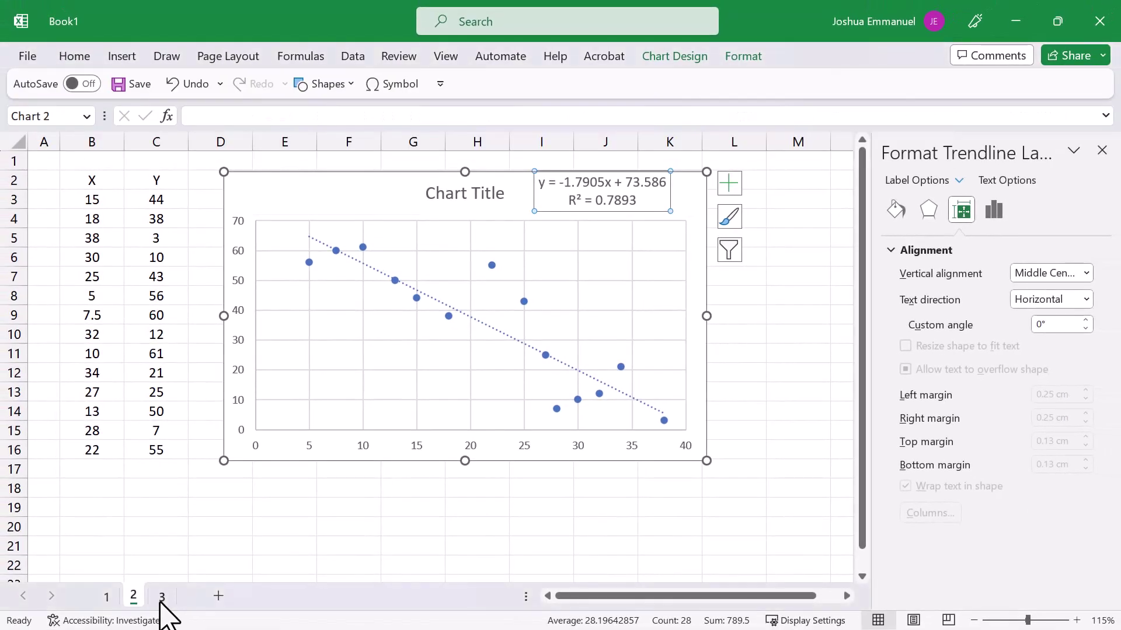
On sheet 3, chart B2:C16 as a plain scatter plot and move it beside the data.
click(150, 612)
drag(104, 181, 164, 450)
click(122, 57)
click(441, 125)
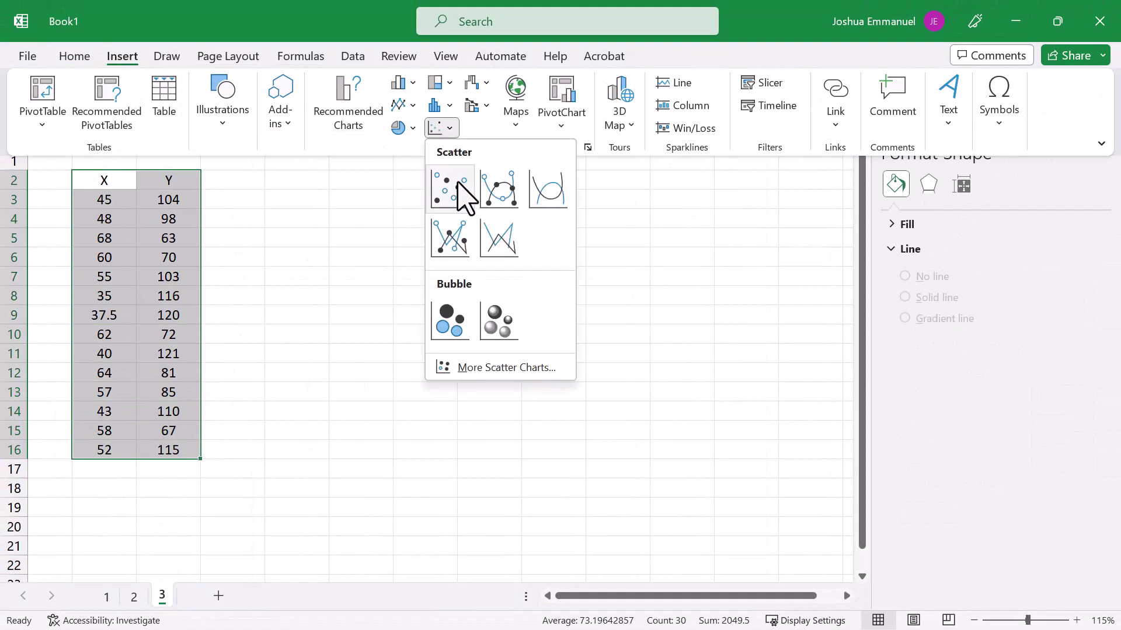
click(451, 187)
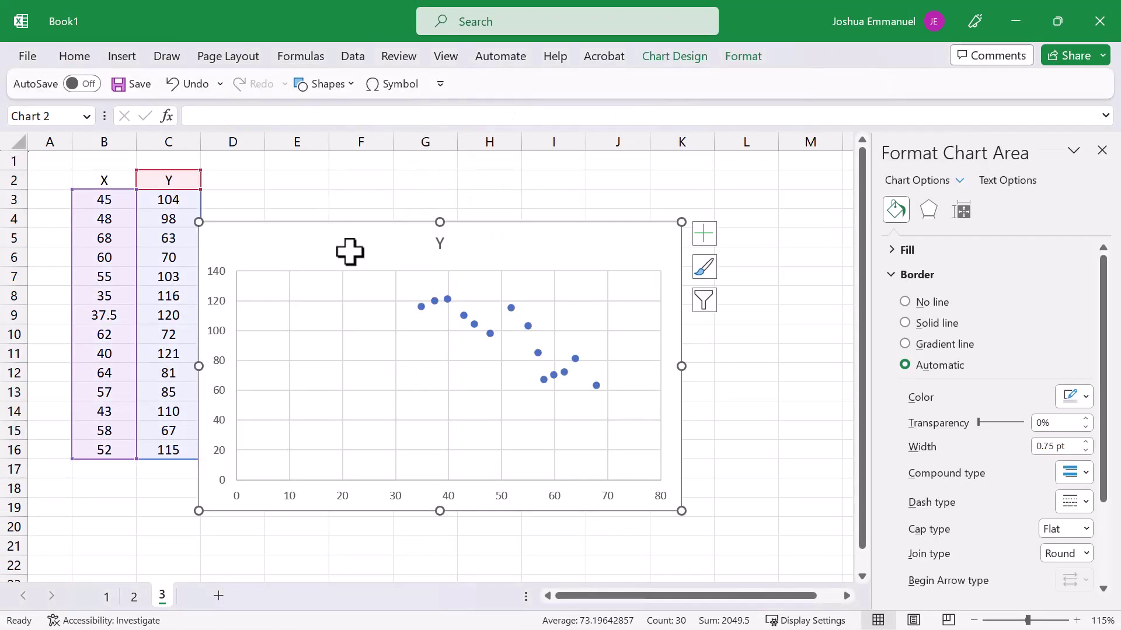
drag(353, 255, 410, 220)
Add a linear trendline showing y = -1.7905x + 187.3 and R² = 0.7893, label at top right.
right_click(500, 263)
click(574, 432)
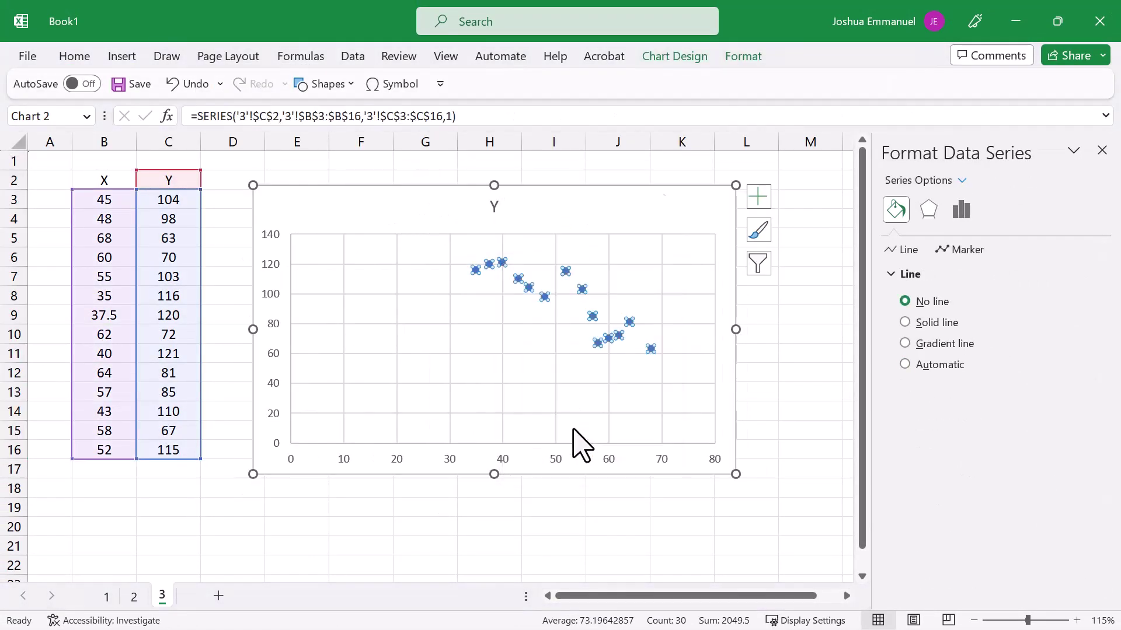
scroll(960, 525, down, 3)
click(955, 540)
click(950, 563)
drag(577, 350, 640, 215)
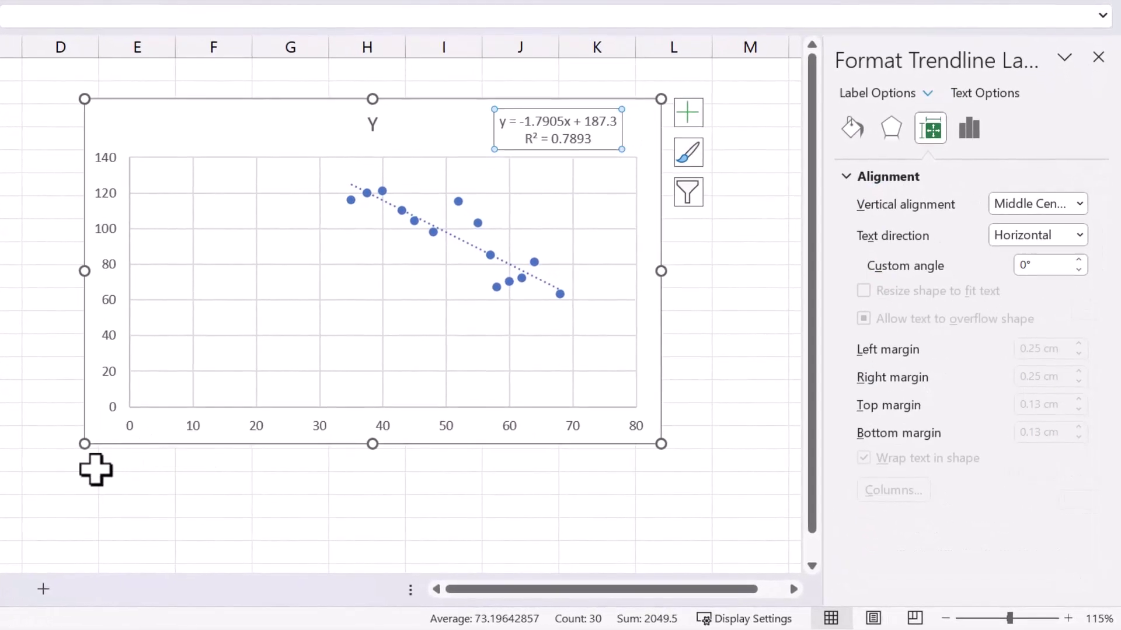
Set the vertical axis minimum bound to 60, giving a 60–130 range.
click(108, 301)
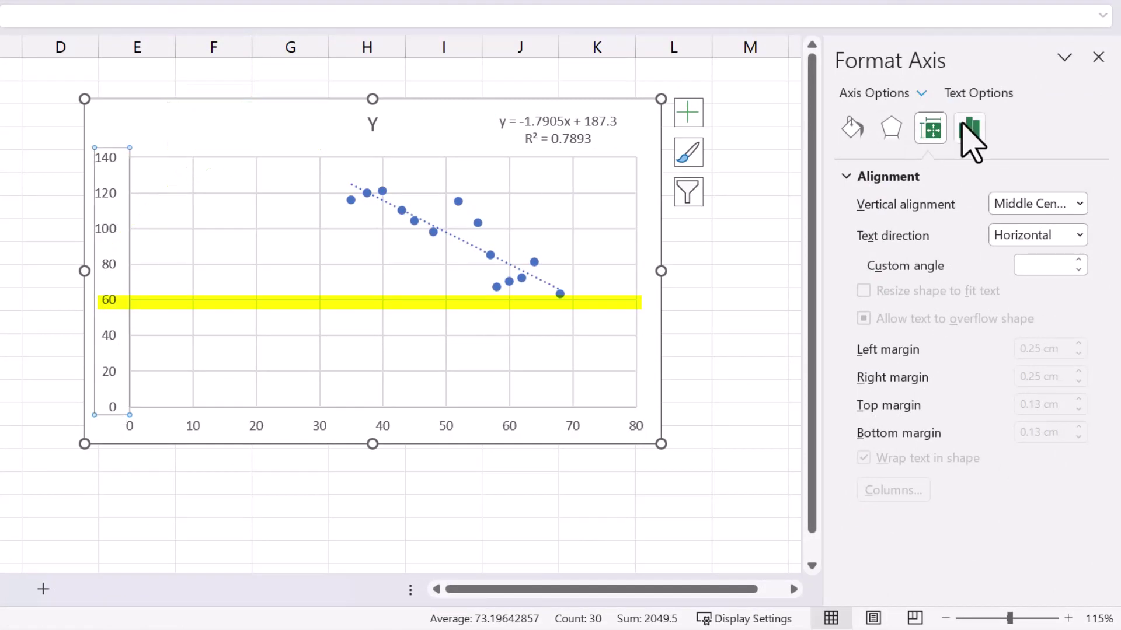
click(969, 132)
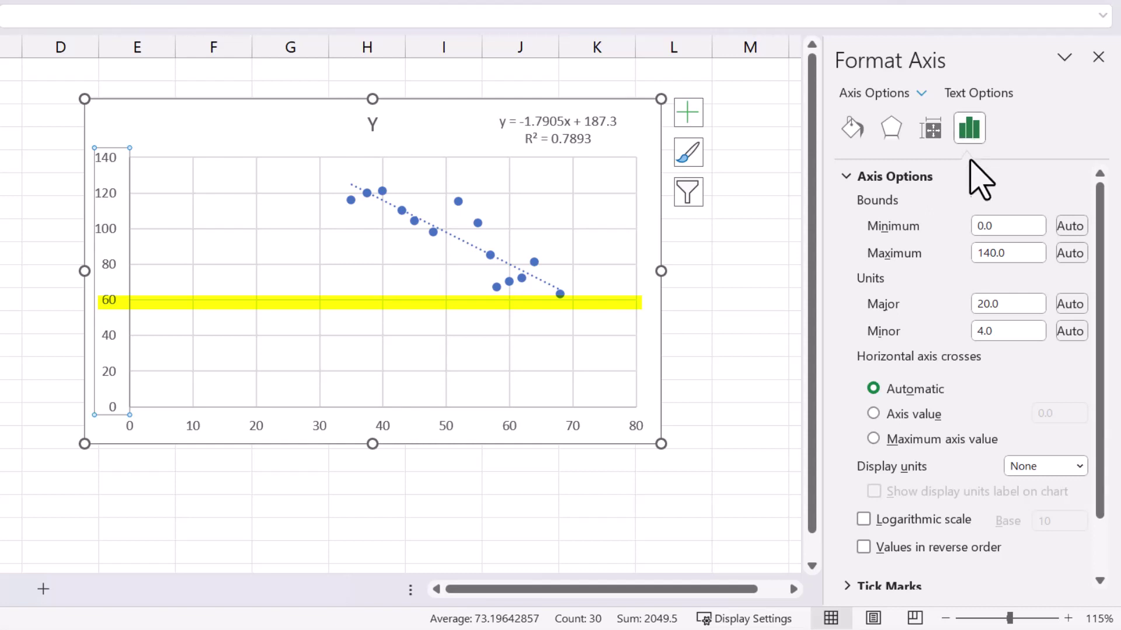
click(1000, 227)
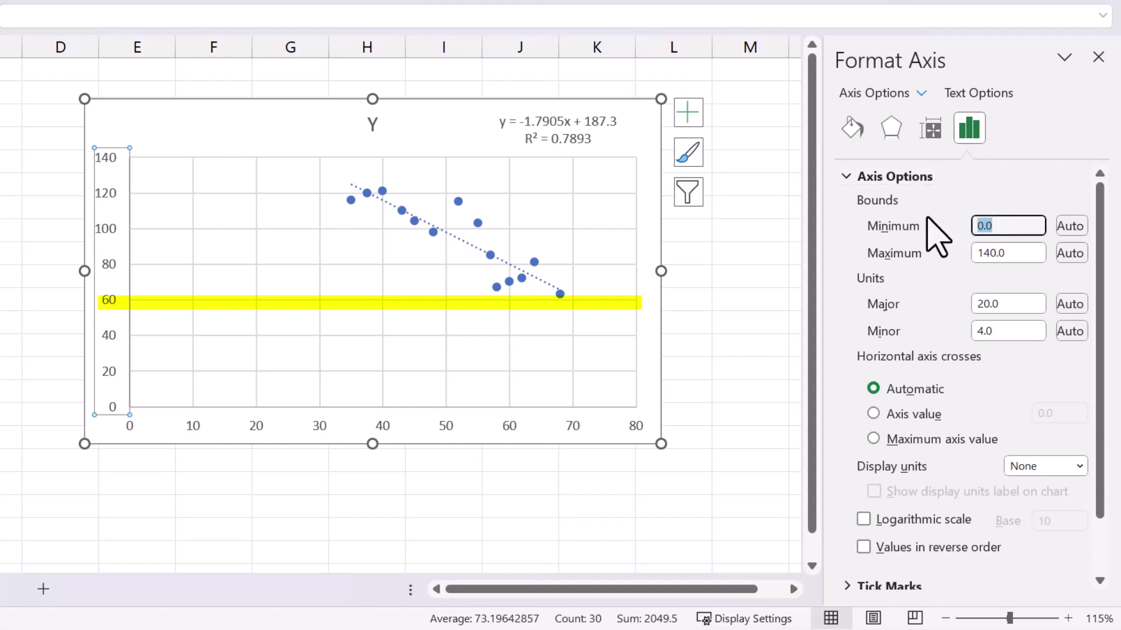
key(Return)
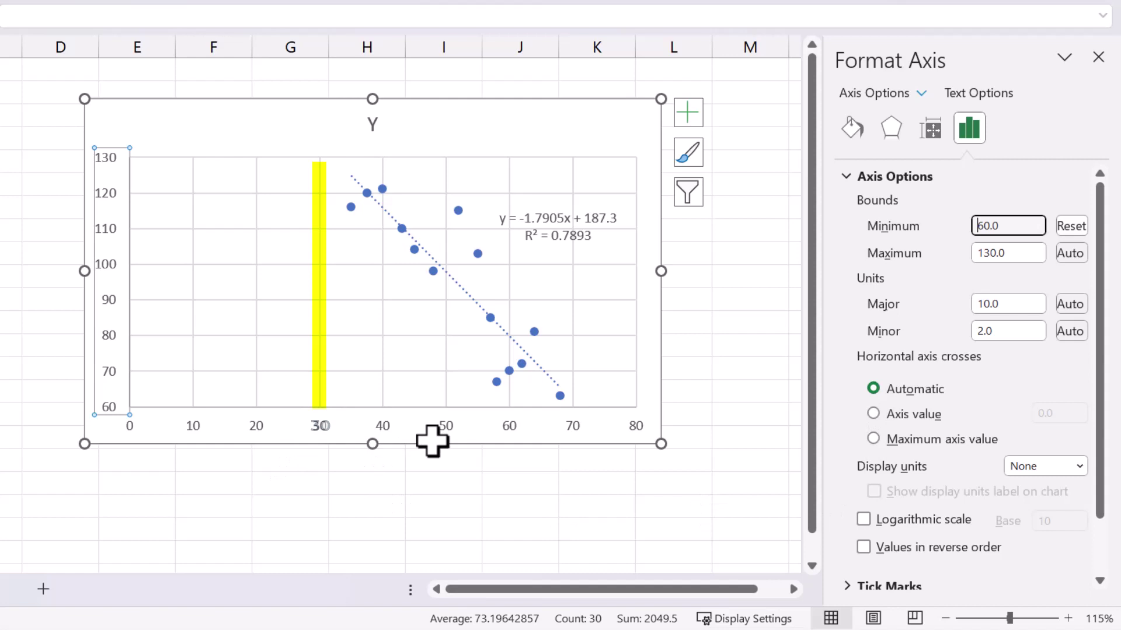
Set the horizontal axis minimum bound to 30, giving a 30–70 range in steps of 5.
click(440, 432)
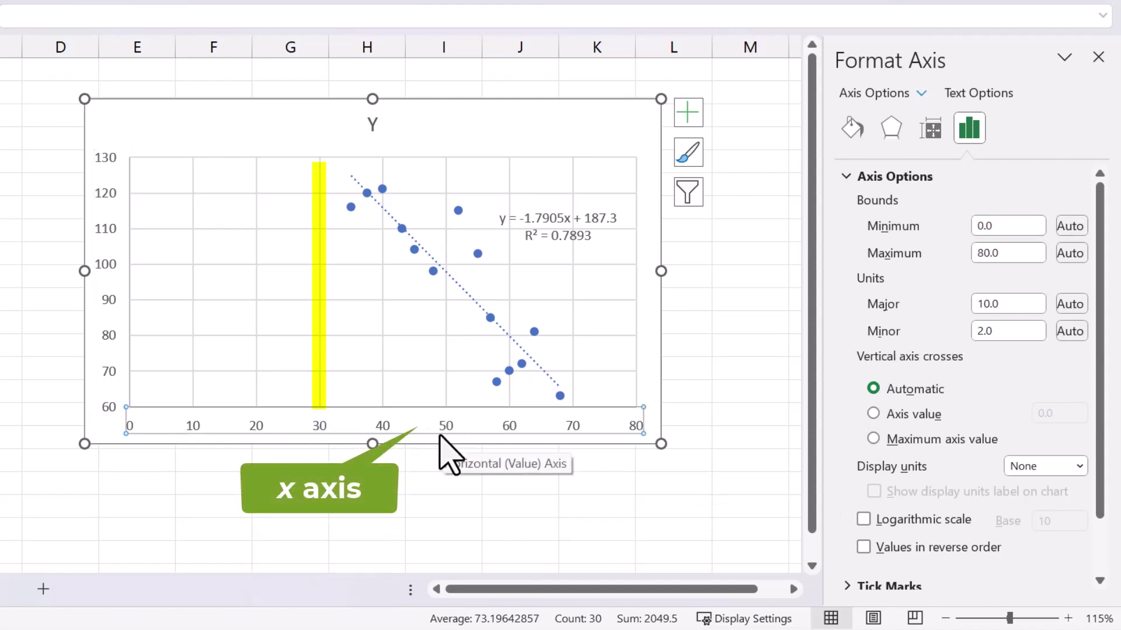
double_click(1008, 225)
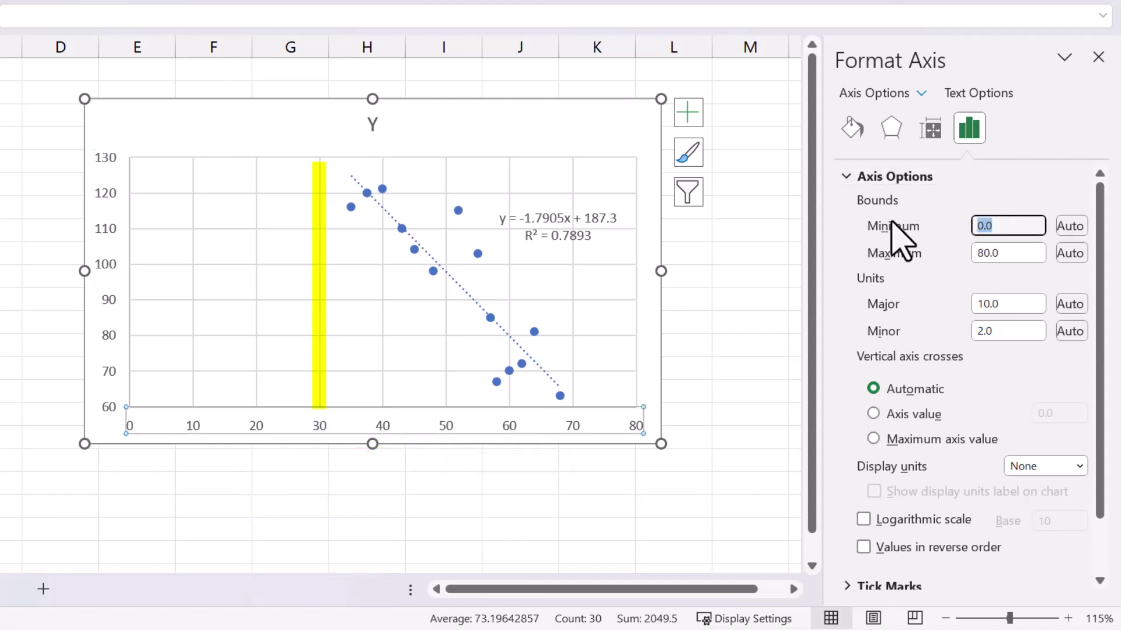
text(30)
key(Return)
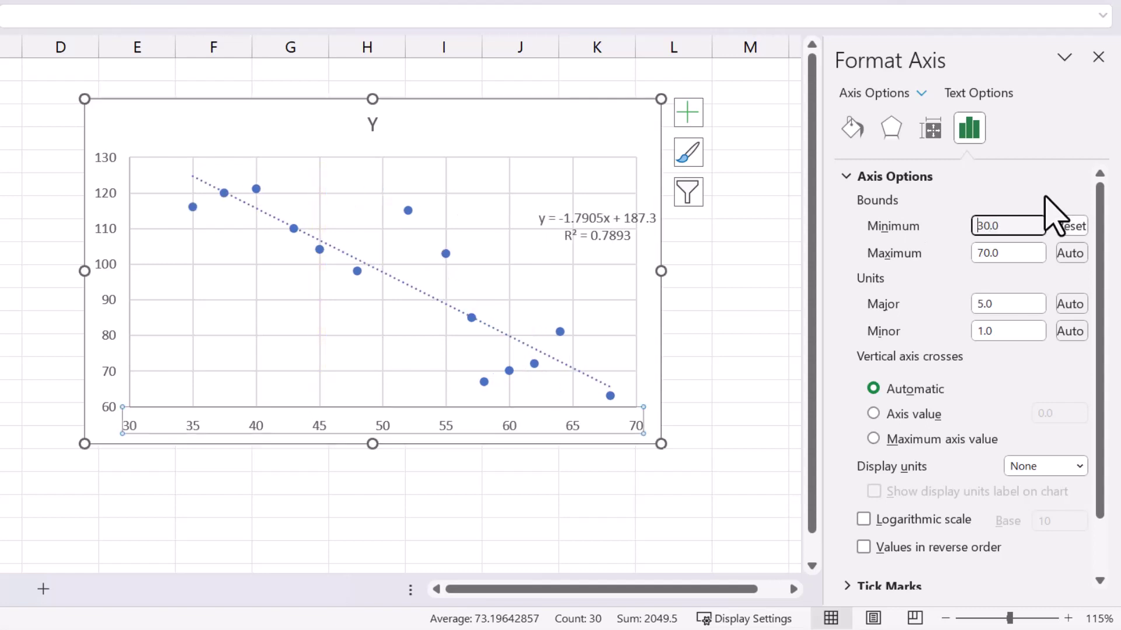